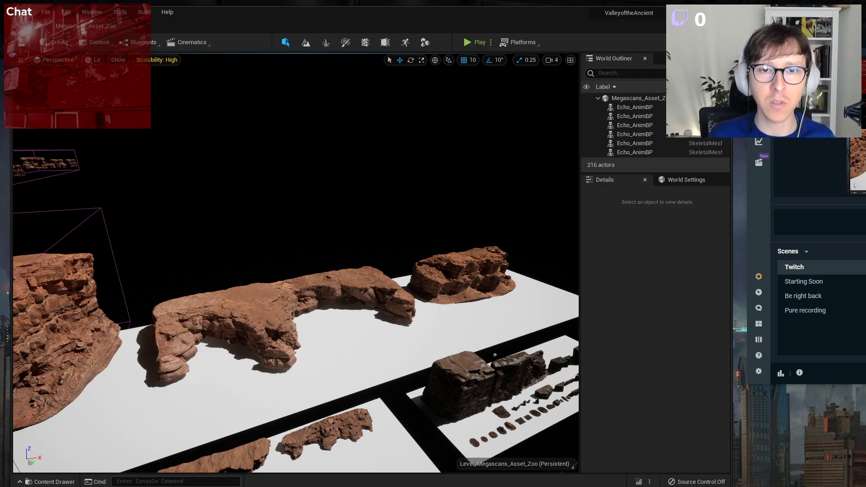
# Duplicate the red arch rock and the smaller rock beside it, placing the copies directly above the originals
pyautogui.click(373, 316)
pyautogui.keyDown('ctrl'); pyautogui.click(458, 262); pyautogui.keyUp('ctrl')
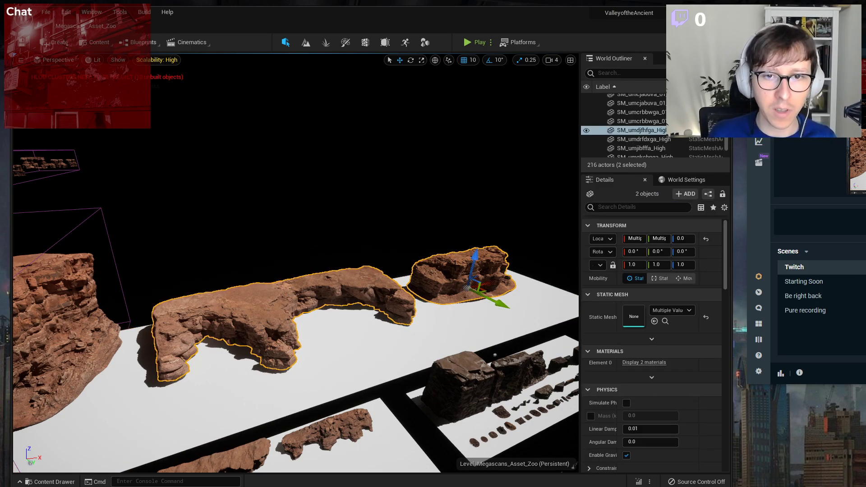
pyautogui.keyDown('alt'); pyautogui.moveTo(476, 257); pyautogui.dragTo(450, 189); pyautogui.keyUp('alt')
# Rotate the upper copy of the arch rock by 20° so it tilts above the original
pyautogui.click(289, 232)
pyautogui.press('e')
pyautogui.moveTo(266, 199); pyautogui.dragTo(273, 222)
pyautogui.press('w')
# Create a Packed Level Instance from all four red rocks, using the Center Min Z pivot type
pyautogui.click(440, 213)
pyautogui.keyDown('ctrl'); pyautogui.click(456, 276); pyautogui.keyUp('ctrl')
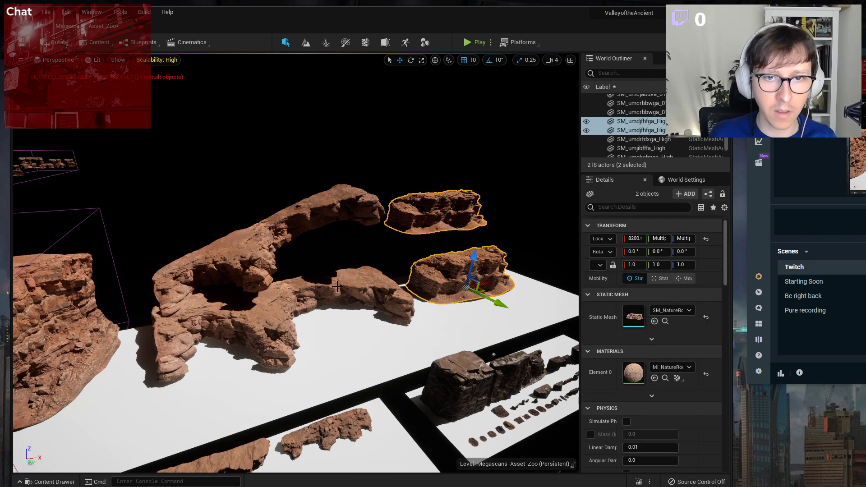
pyautogui.keyDown('ctrl'); pyautogui.click(352, 293); pyautogui.keyUp('ctrl')
pyautogui.keyDown('ctrl'); pyautogui.click(272, 255); pyautogui.keyUp('ctrl')
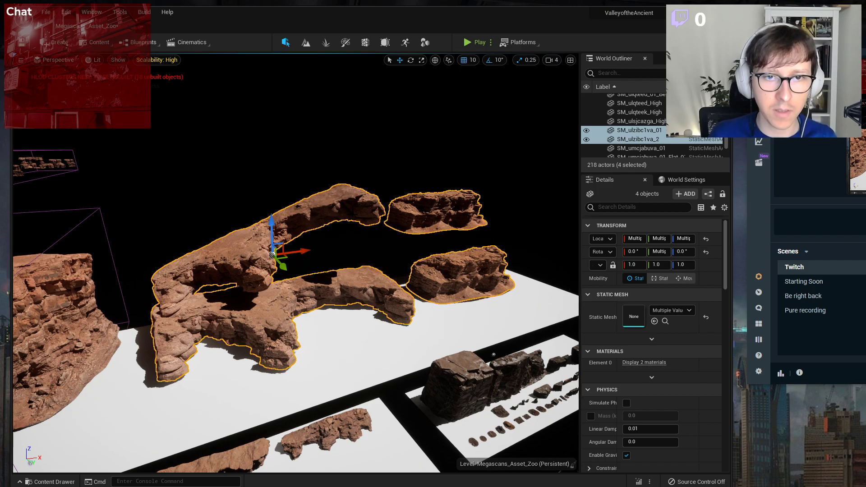
pyautogui.rightClick(353, 216)
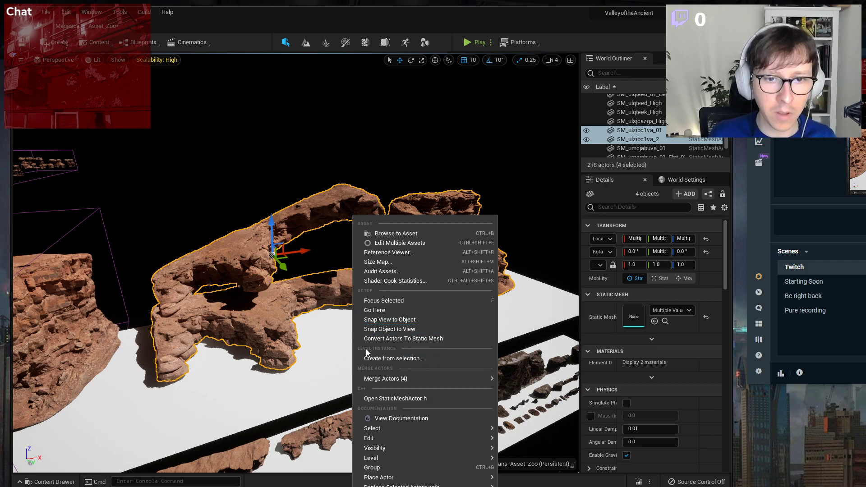
pyautogui.click(438, 358)
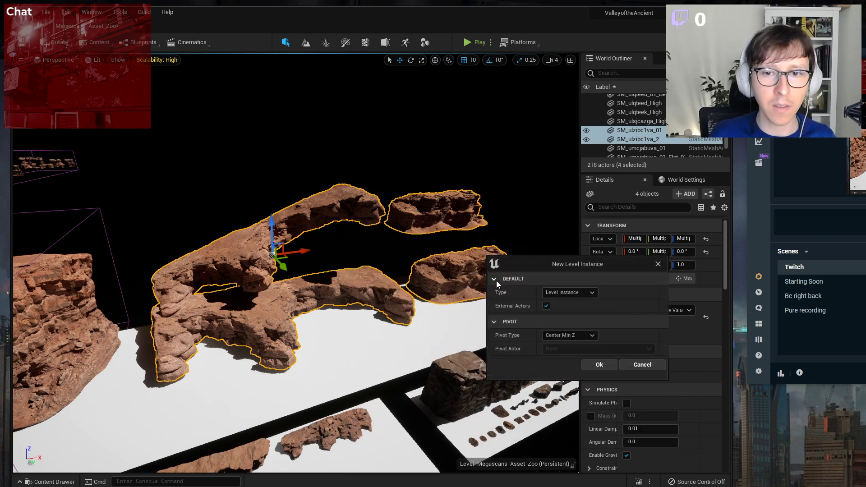
pyautogui.click(462, 283)
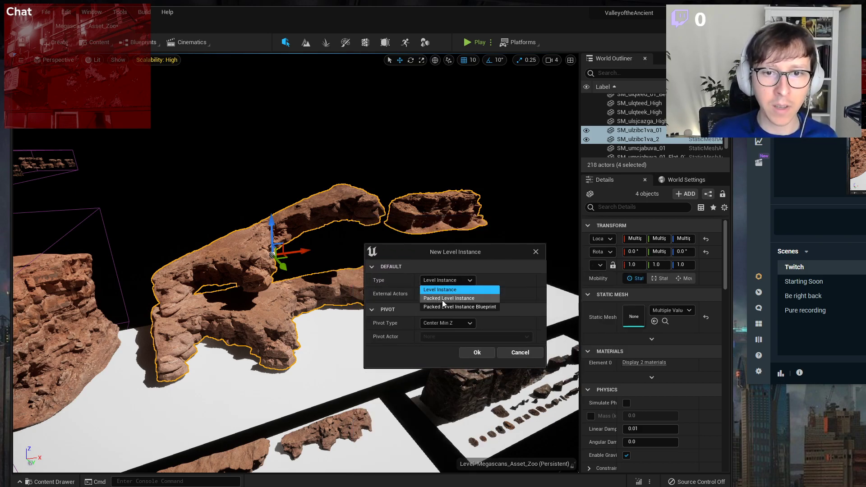
pyautogui.click(472, 301)
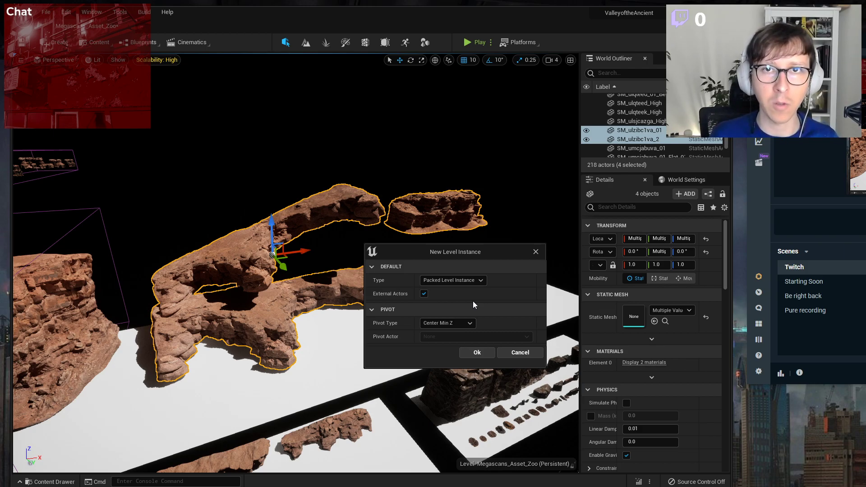
pyautogui.click(445, 323)
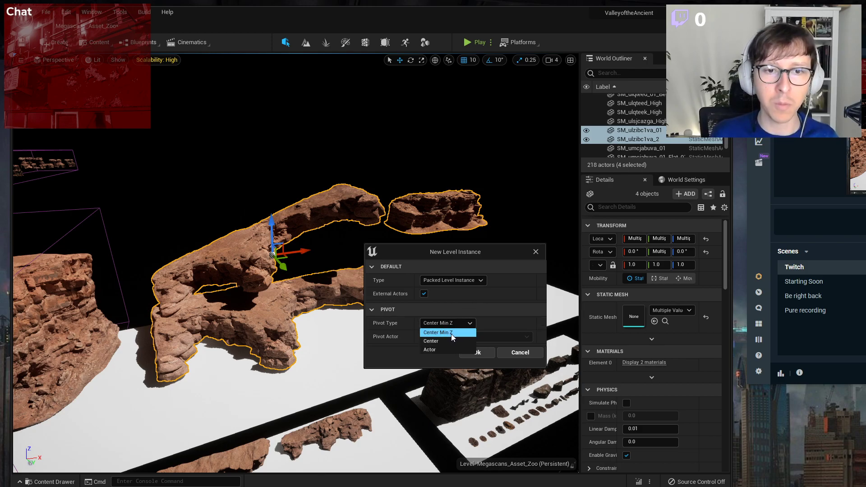
pyautogui.click(451, 333)
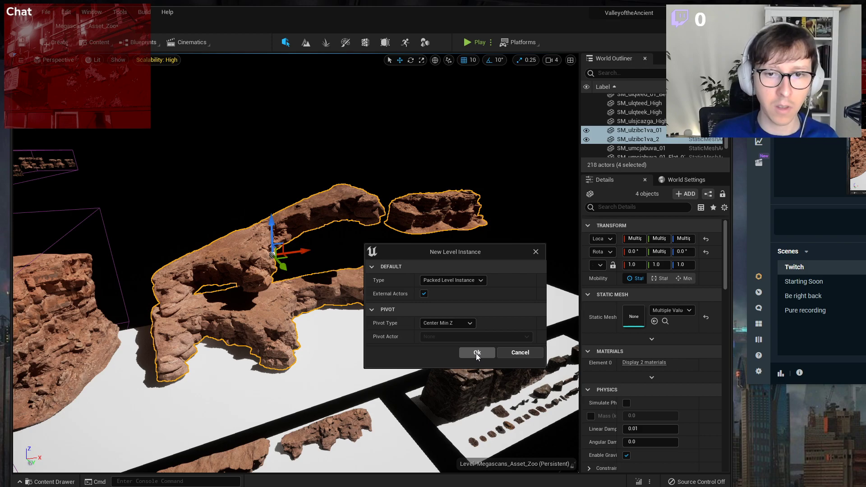
pyautogui.click(477, 353)
# Create a folder named Prefabs directly under Content as the save location for the new level
pyautogui.moveTo(500, 178); pyautogui.dragTo(425, 74)
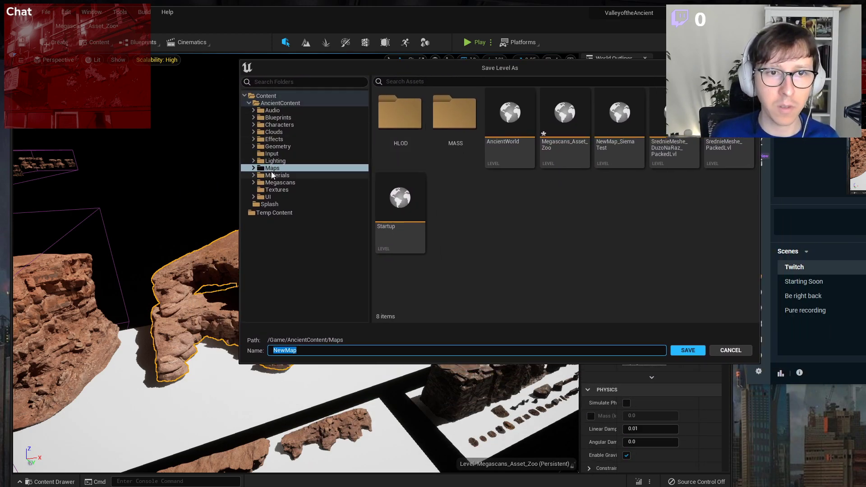
pyautogui.rightClick(266, 95)
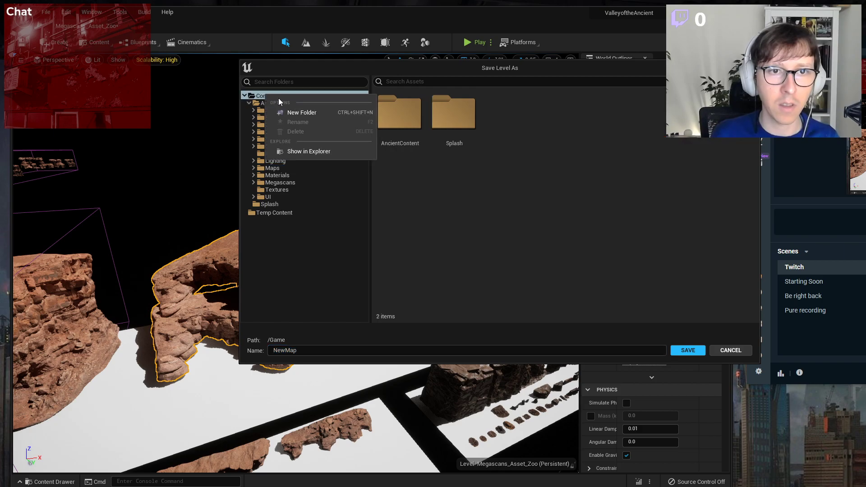
pyautogui.click(298, 112)
pyautogui.write('TempPrefabs')
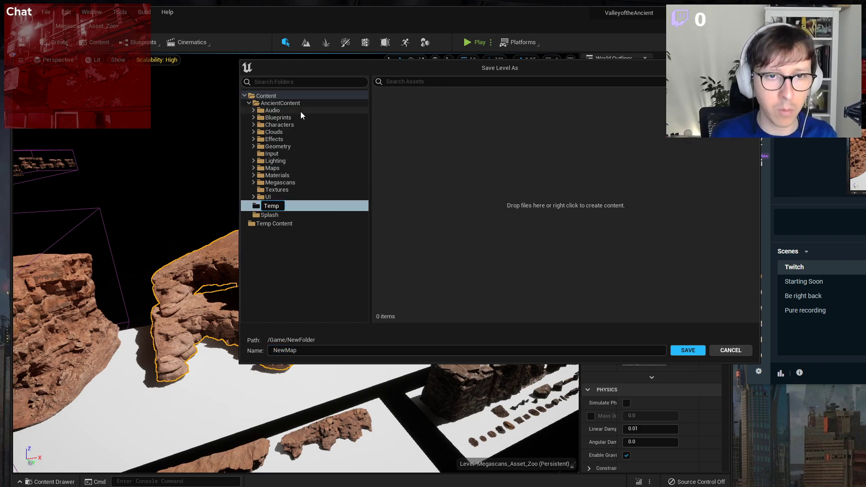
pyautogui.press('Home')
pyautogui.press('Delete')
pyautogui.press('Delete')
pyautogui.press('Delete')
pyautogui.press('Delete')
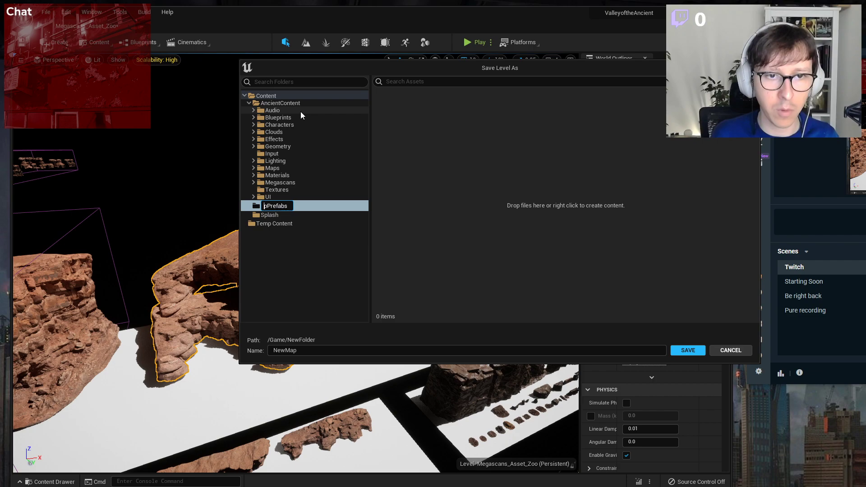
pyautogui.press('Return')
# Name the new level FourRocks_PackedLvl and save it in the Prefabs folder
pyautogui.click(274, 355)
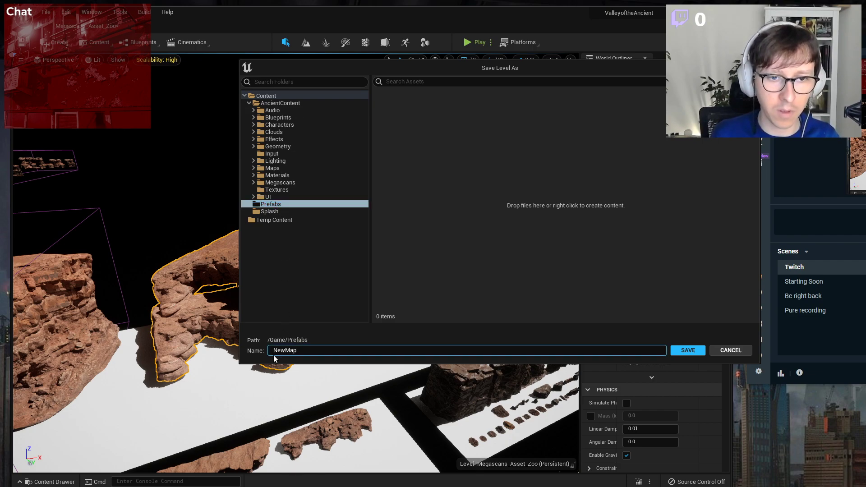
pyautogui.write('FourRo')
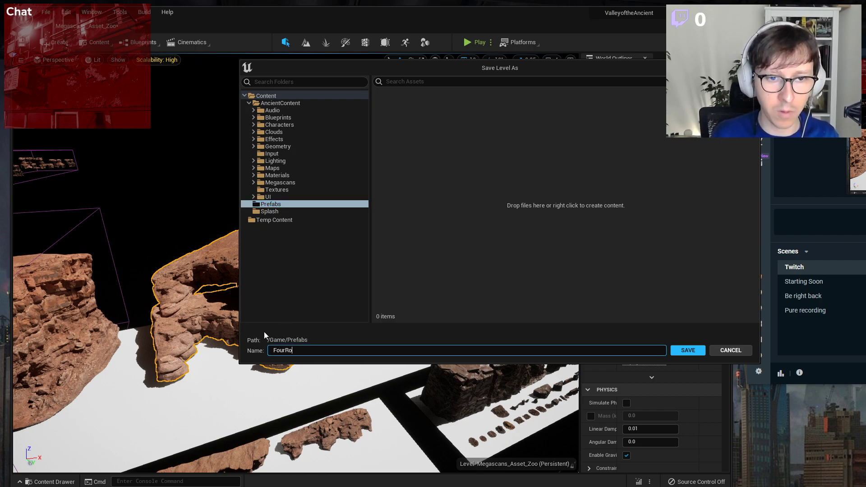
pyautogui.write('cks_Lvl')
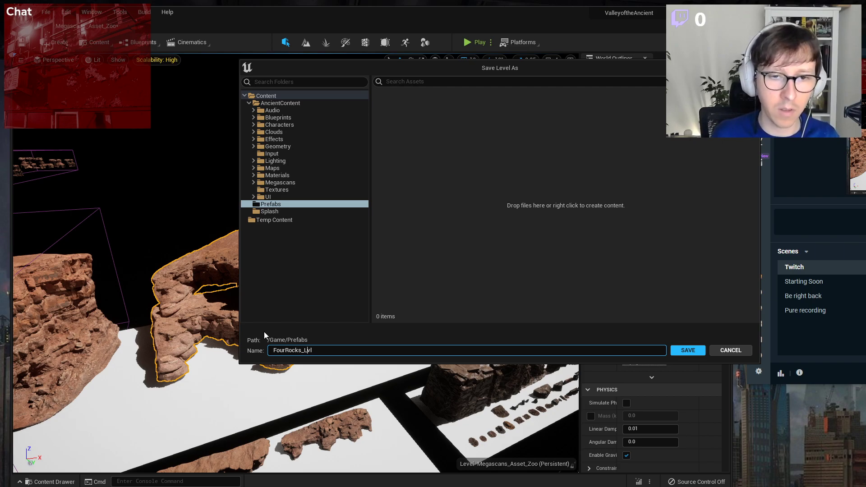
pyautogui.press('Left')
pyautogui.write('Prefab_')
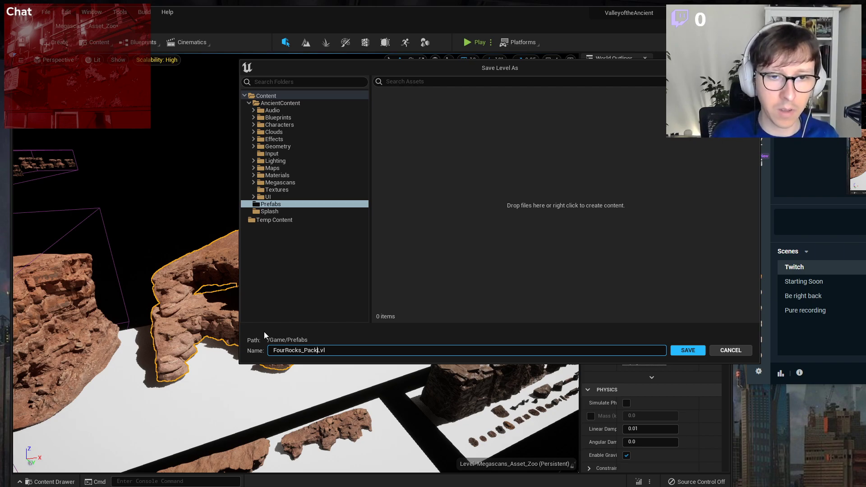
pyautogui.press('Return')
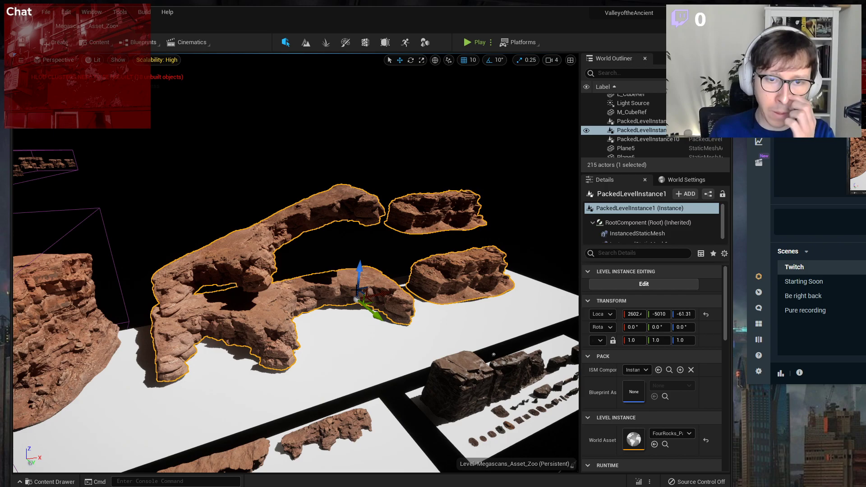
# Move the packed rock group vertically as one object, leaving it slightly higher at about Z 68
pyautogui.click(372, 239)
pyautogui.click(369, 266)
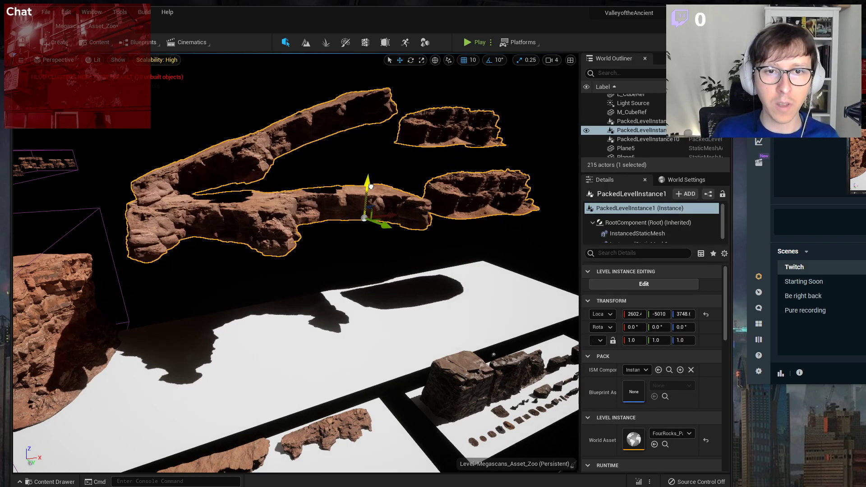
pyautogui.moveTo(369, 266); pyautogui.dragTo(369, 270)
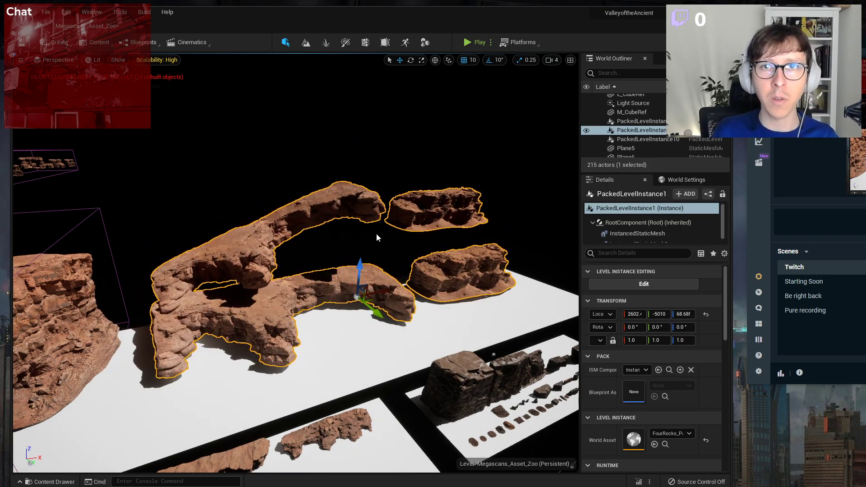
# Deselect the packed rock group and save all modified files in the project
pyautogui.click(336, 115)
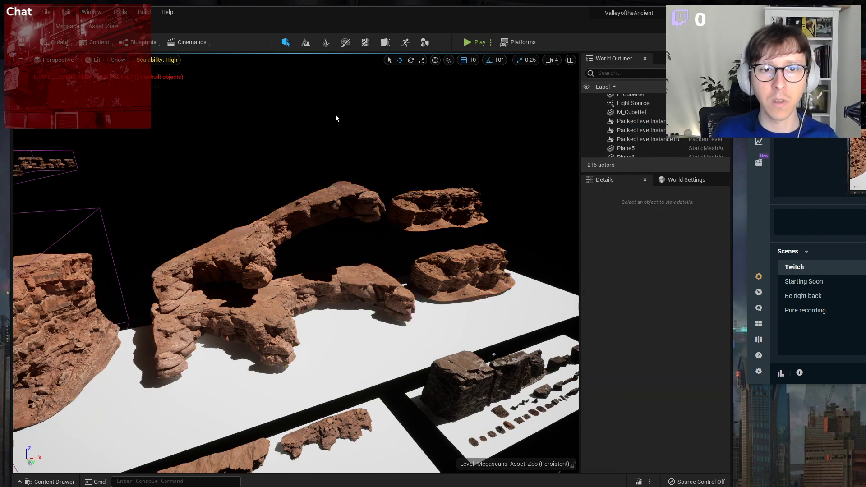
pyautogui.click(46, 12)
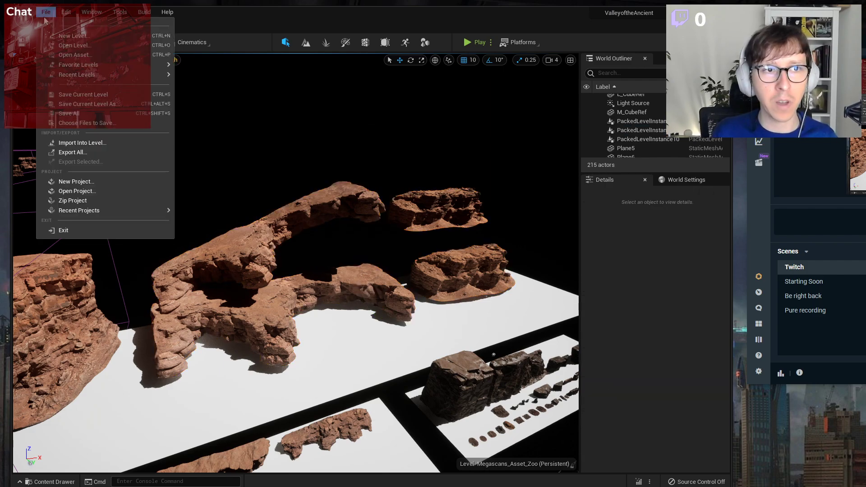
pyautogui.click(83, 115)
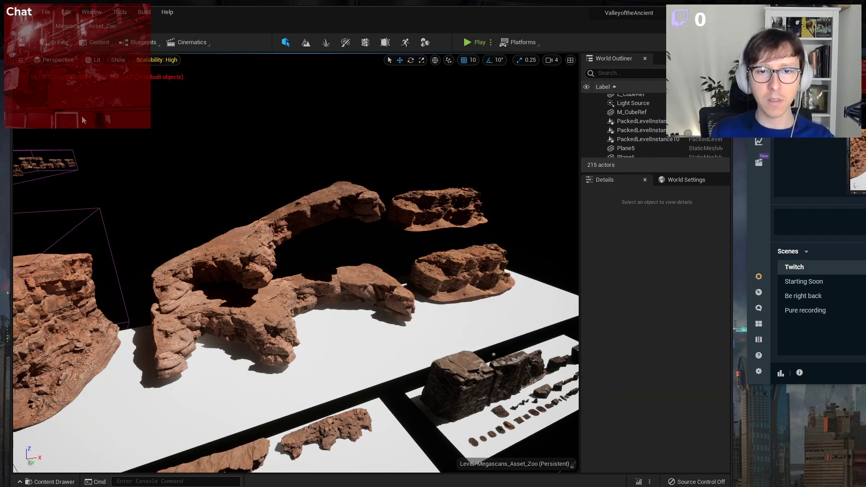
# Select the packed group of four rocks and open its level instance for editing
pyautogui.click(330, 301)
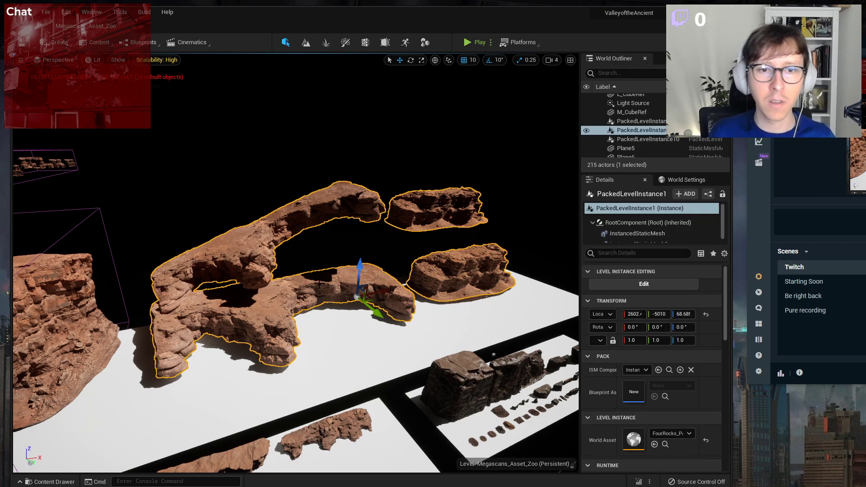
pyautogui.click(265, 155)
pyautogui.click(303, 198)
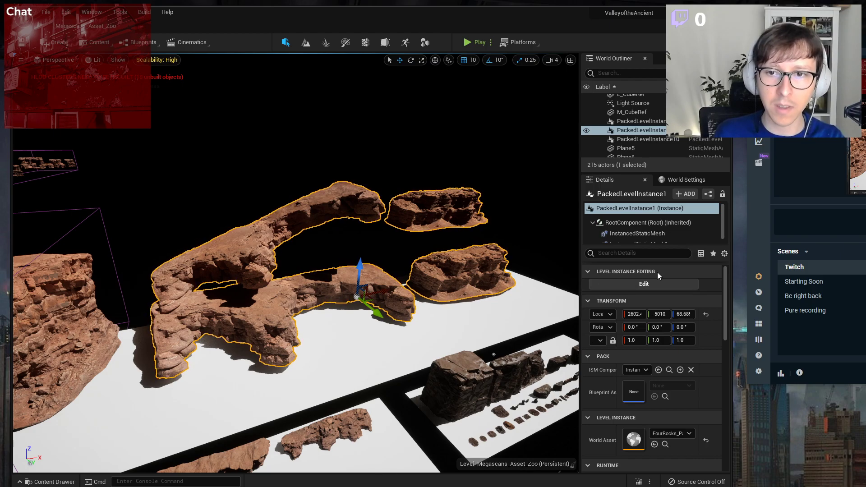
pyautogui.moveTo(532, 284); pyautogui.dragTo(481, 266, button='right')
pyautogui.press('s')
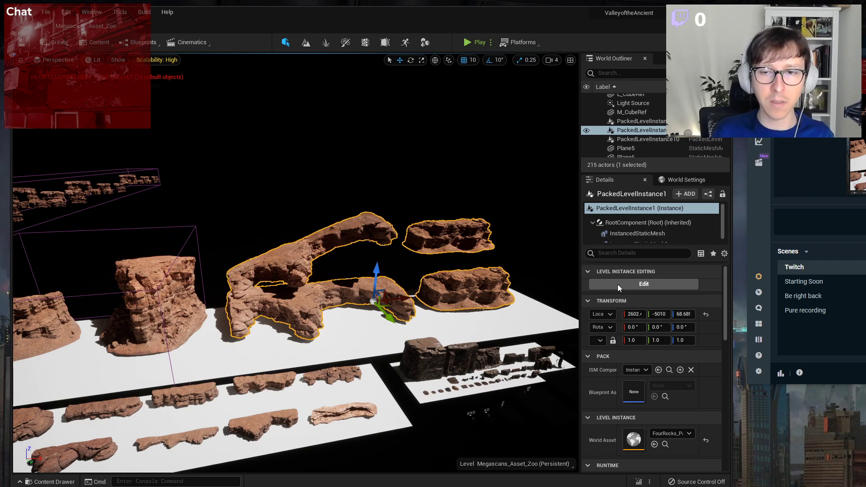
pyautogui.click(618, 284)
# Select the upper tilted arch rock inside the packed level instance and lower it to Z 2240
pyautogui.moveTo(512, 242); pyautogui.dragTo(483, 246, button='right')
pyautogui.press('d')
pyautogui.press('a')
pyautogui.moveTo(356, 280); pyautogui.dragTo(322, 304, button='right')
pyautogui.press('w')
pyautogui.click(356, 281)
pyautogui.click(239, 230)
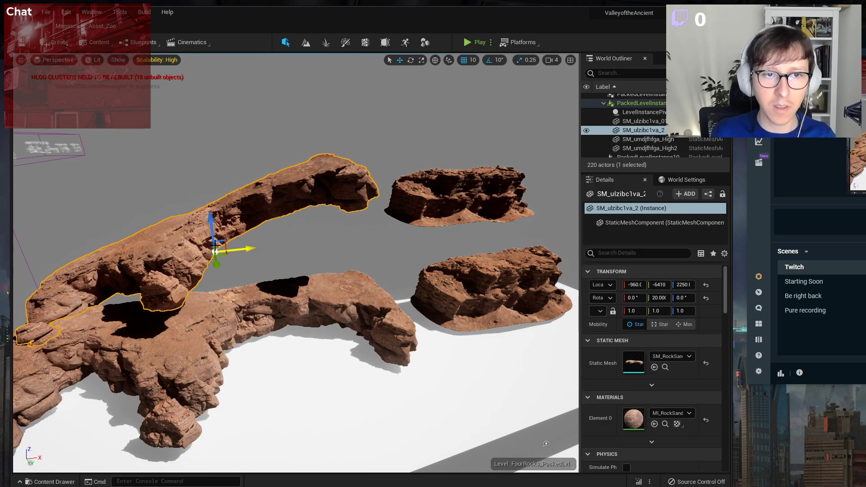
pyautogui.moveTo(209, 236)
pyautogui.mouseDown()
pyautogui.moveTo(204, 219)
pyautogui.moveTo(208, 237)
pyautogui.mouseUp()
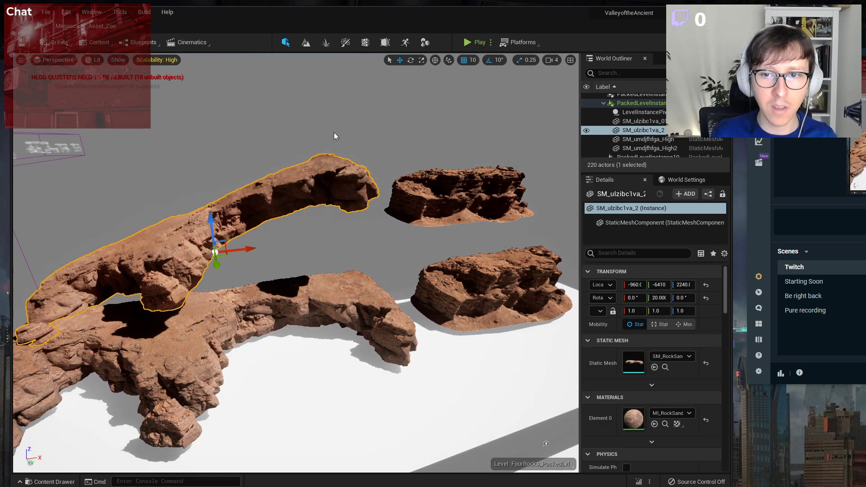
# Discard the edits made to the packed rock level instance and leave its editing mode
pyautogui.click(335, 132)
pyautogui.moveTo(458, 177); pyautogui.dragTo(440, 163, button='right')
pyautogui.press('s')
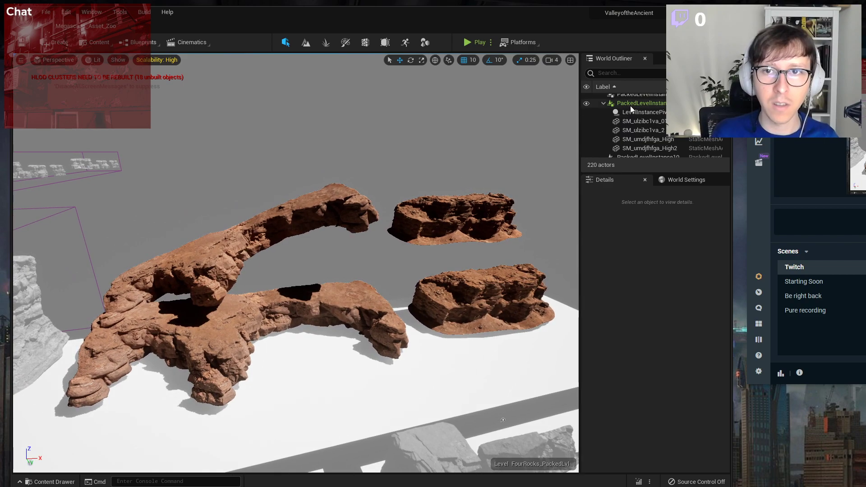
pyautogui.click(630, 104)
pyautogui.rightClick(630, 105)
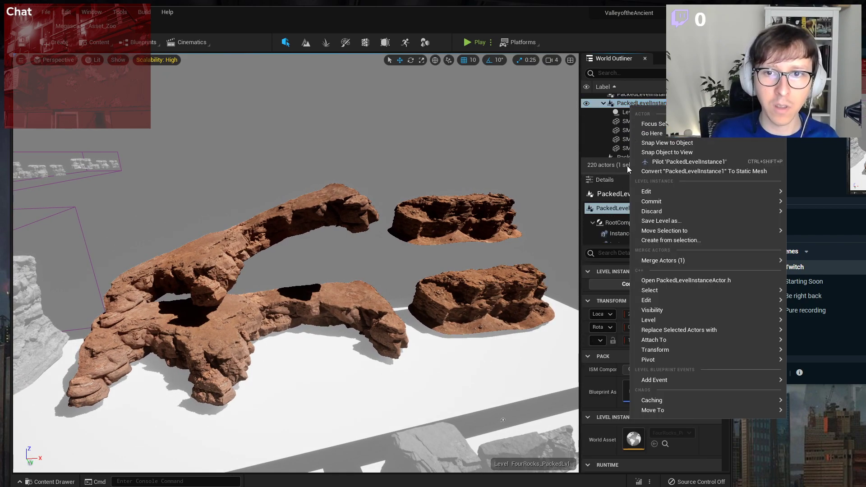
pyautogui.rightClick(593, 101)
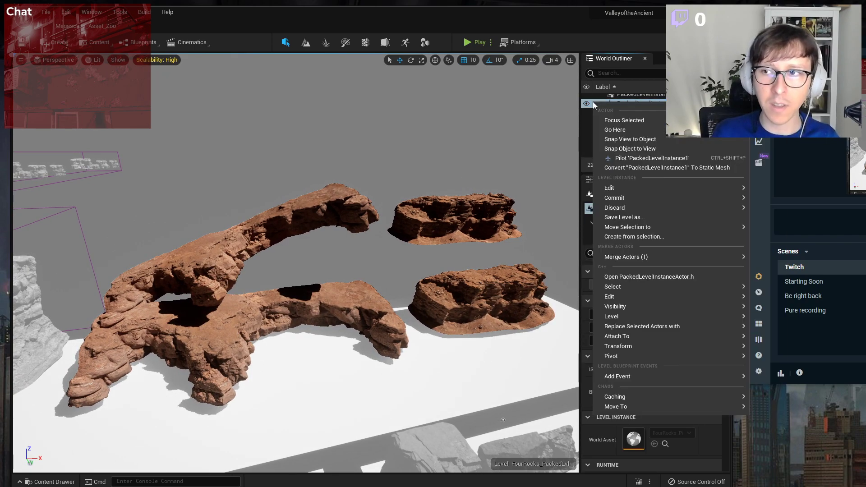
pyautogui.moveTo(635, 197)
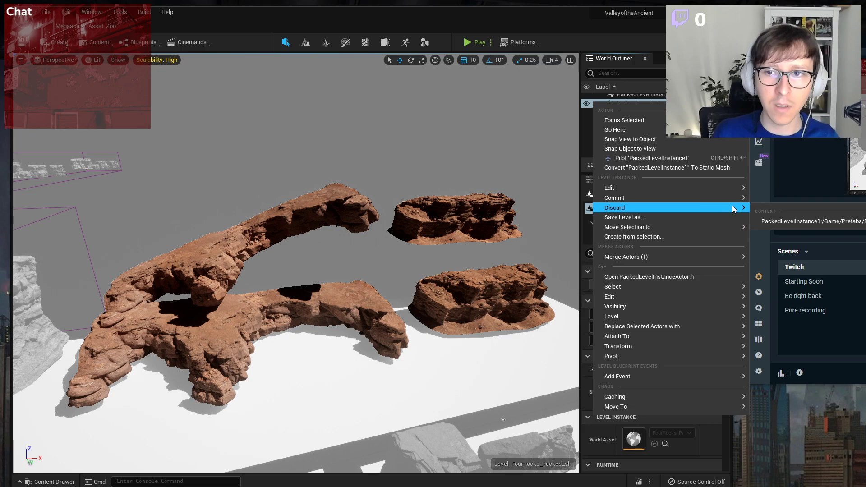
pyautogui.click(776, 221)
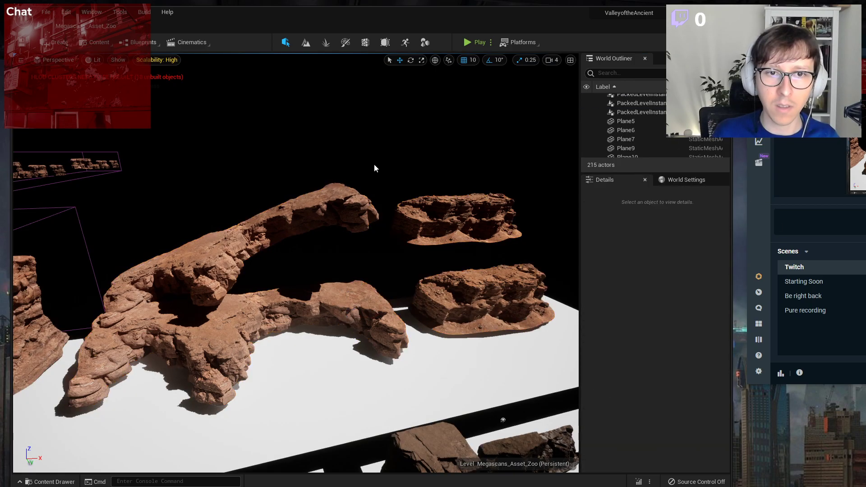
# Select the packed group of four rocks in the Megascans_Asset_Zoo level again
pyautogui.moveTo(375, 168)
pyautogui.mouseDown(button='right')
pyautogui.moveTo(392, 176)
pyautogui.moveTo(374, 168)
pyautogui.mouseUp(button='right')
pyautogui.click(392, 278)
pyautogui.moveTo(418, 330); pyautogui.dragTo(379, 315, button='right')
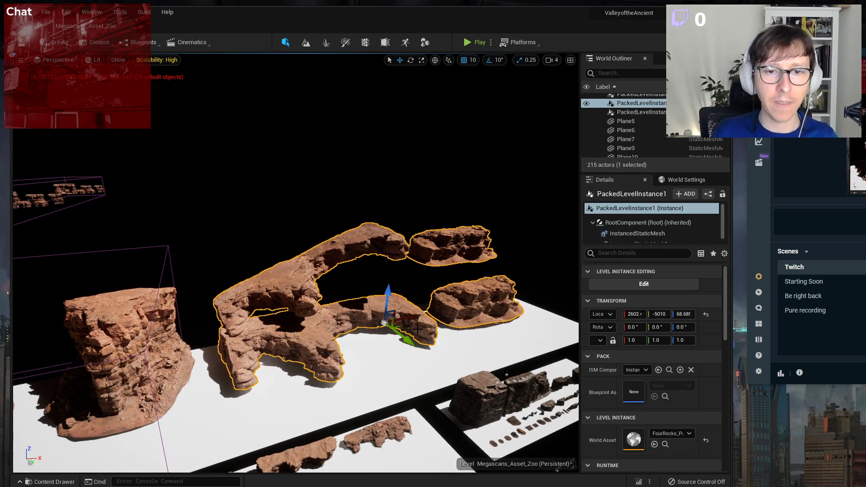
pyautogui.click(626, 121)
pyautogui.click(650, 104)
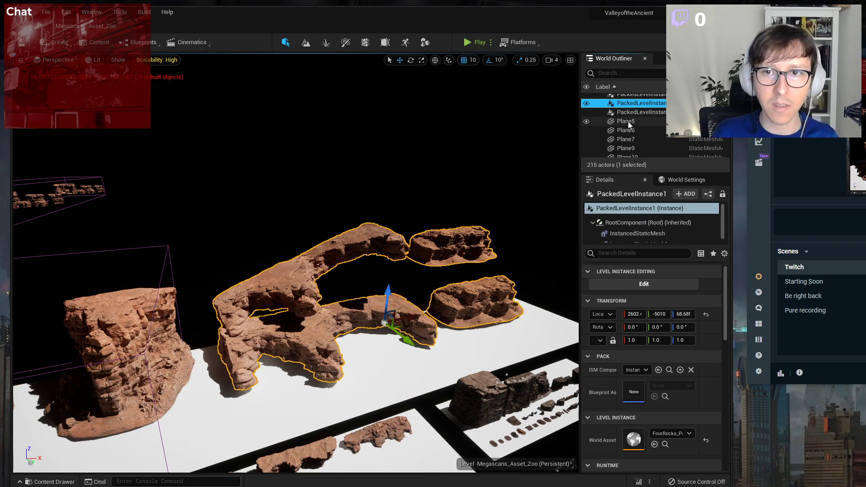
# Duplicate the packed group of four rocks along the Y axis, placing the copy behind the original
pyautogui.scroll(1, 628, 121)
pyautogui.click(429, 212)
pyautogui.click(428, 249)
pyautogui.scroll(3, 427, 249)
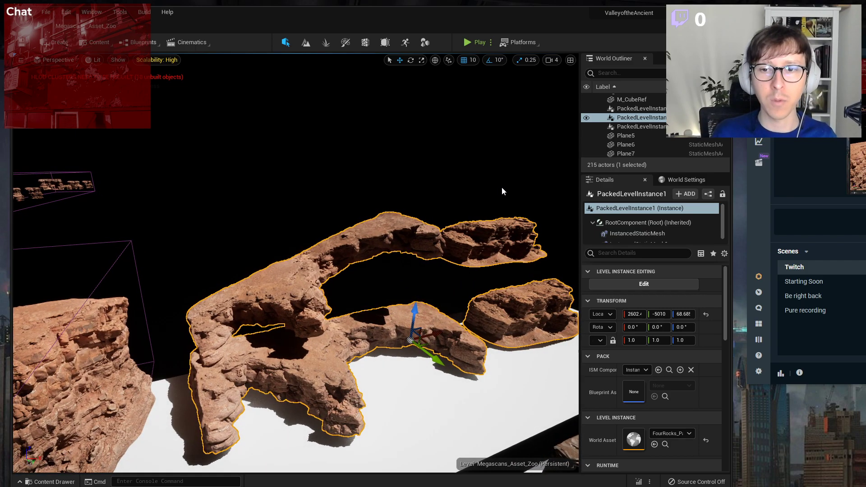
pyautogui.keyDown('alt'); pyautogui.moveTo(436, 358); pyautogui.dragTo(339, 242); pyautogui.keyUp('alt')
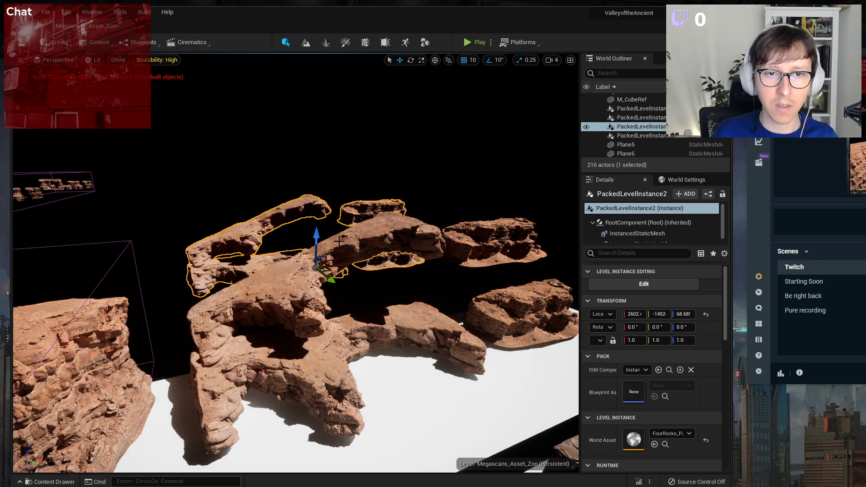
# Rotate the duplicated rock group to -10° about the Y axis
pyautogui.moveTo(339, 242)
pyautogui.mouseDown(button='right')
pyautogui.moveTo(339, 198)
pyautogui.moveTo(338, 242)
pyautogui.mouseUp(button='right')
pyautogui.press('e')
pyautogui.moveTo(311, 214); pyautogui.dragTo(336, 203)
# Duplicate the tilted rock group and move the new copy farther back along the Y axis
pyautogui.hotkey('ctrl', 'd')
pyautogui.press('w')
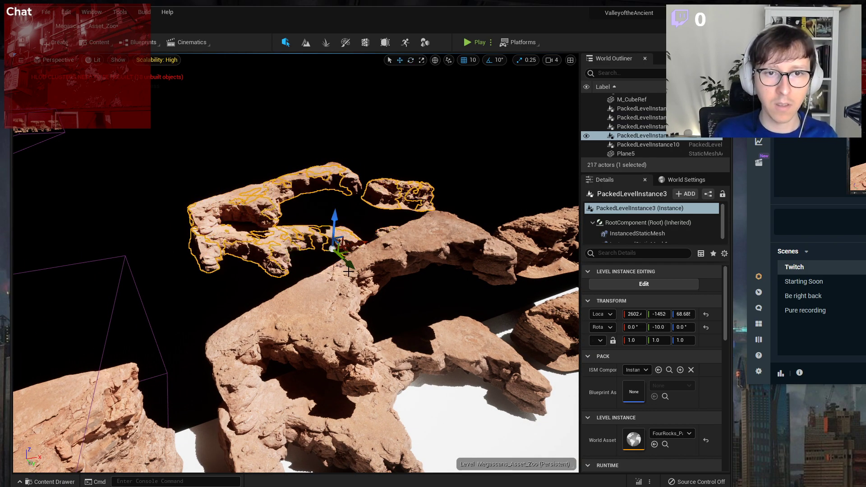
pyautogui.moveTo(349, 270); pyautogui.dragTo(415, 216)
pyautogui.press('e')
pyautogui.press('Escape')
pyautogui.moveTo(416, 172); pyautogui.dragTo(469, 181, button='right')
# Open the original packed rock group for editing and raise its small upper rock at the far end to Z 6480
pyautogui.click(360, 248)
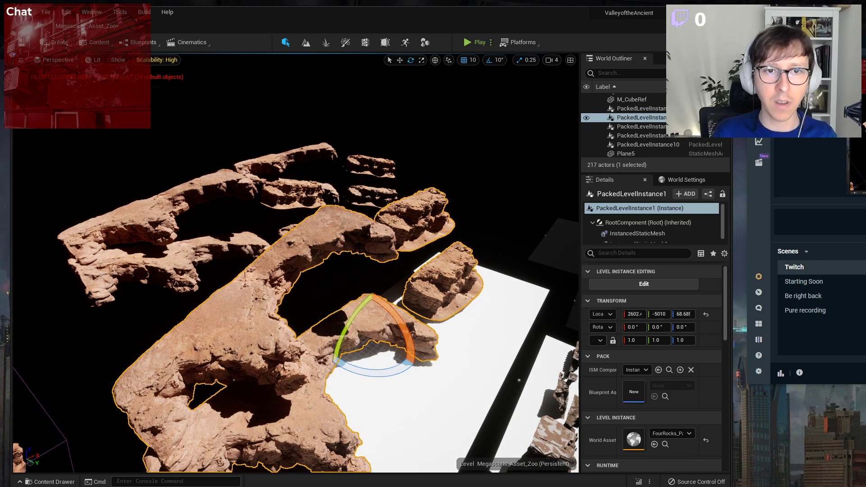
pyautogui.click(605, 286)
pyautogui.click(424, 217)
pyautogui.press('w')
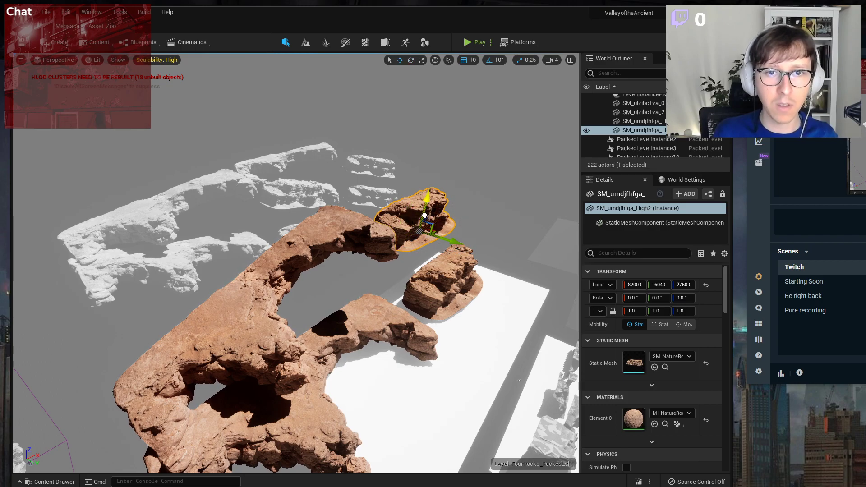
pyautogui.moveTo(425, 216); pyautogui.dragTo(427, 132)
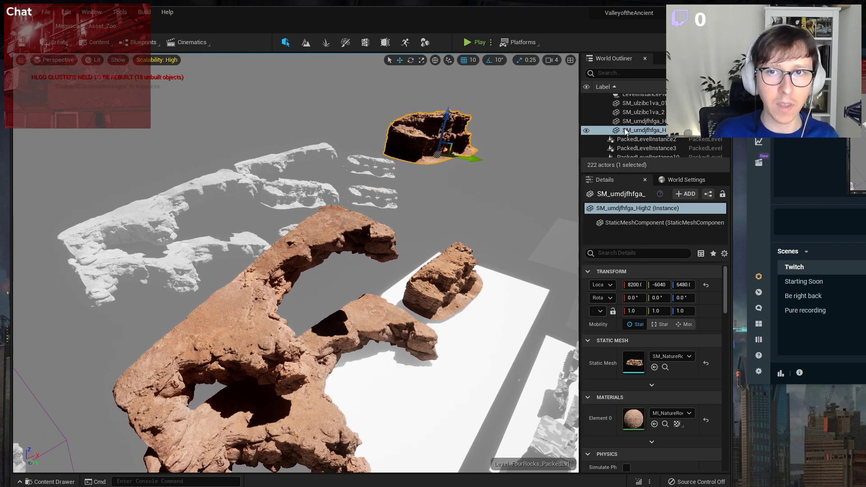
# Commit the changes to the original packed level instance, saving the modified SM_umdjfhfga_High2 actor, and clear the selection
pyautogui.scroll(3, 624, 126)
pyautogui.rightClick(622, 115)
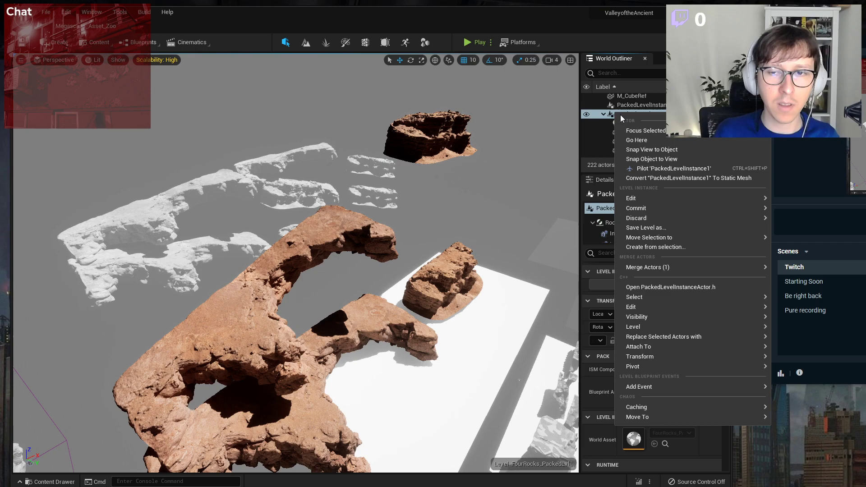
pyautogui.moveTo(648, 209)
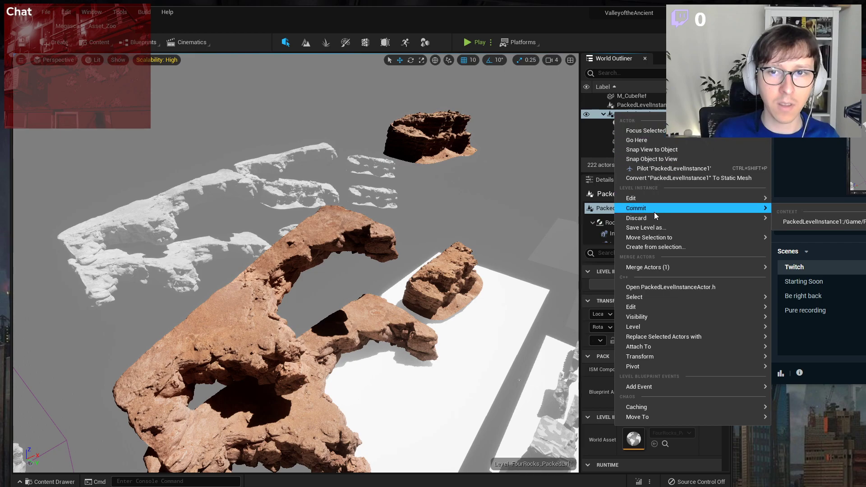
pyautogui.click(805, 221)
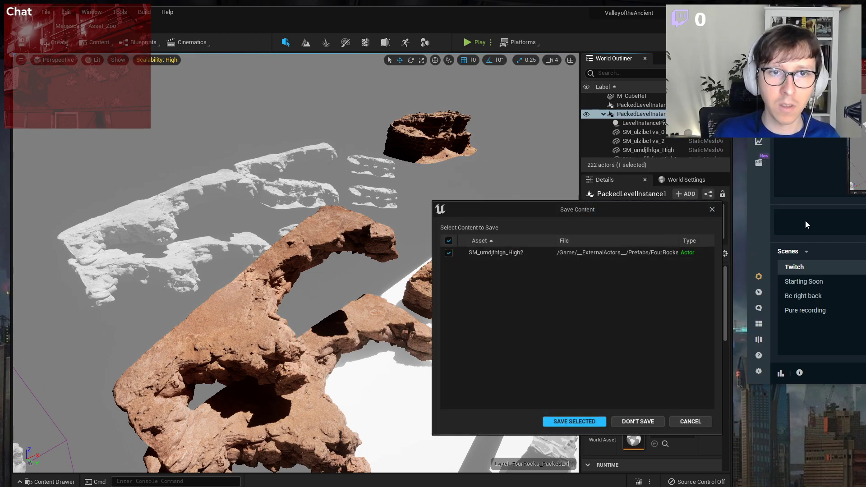
pyautogui.click(573, 421)
pyautogui.click(451, 194)
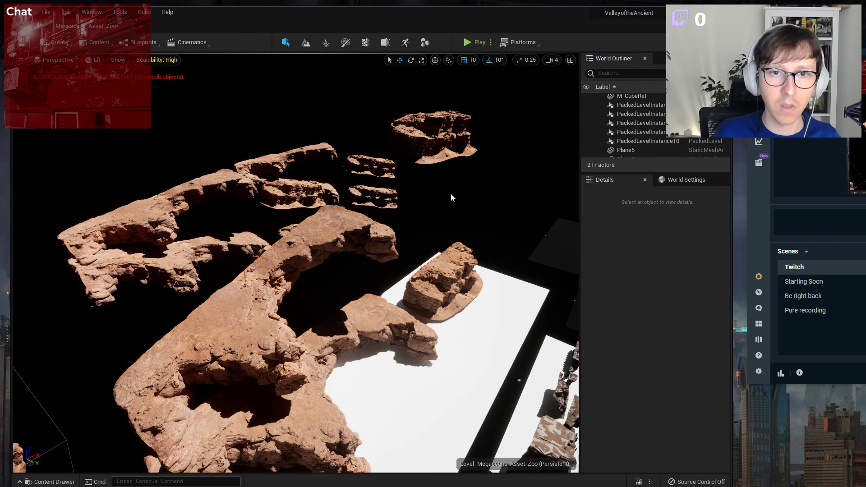
# Examine which level instance commands are available for the first duplicated rock group
pyautogui.moveTo(451, 194); pyautogui.dragTo(270, 222, button='right')
pyautogui.click(291, 248)
pyautogui.click(316, 230)
pyautogui.rightClick(270, 222)
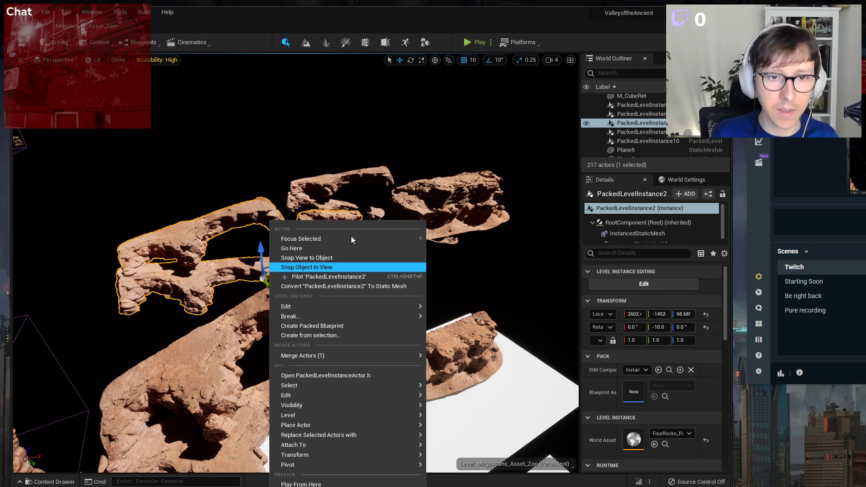
pyautogui.moveTo(357, 311)
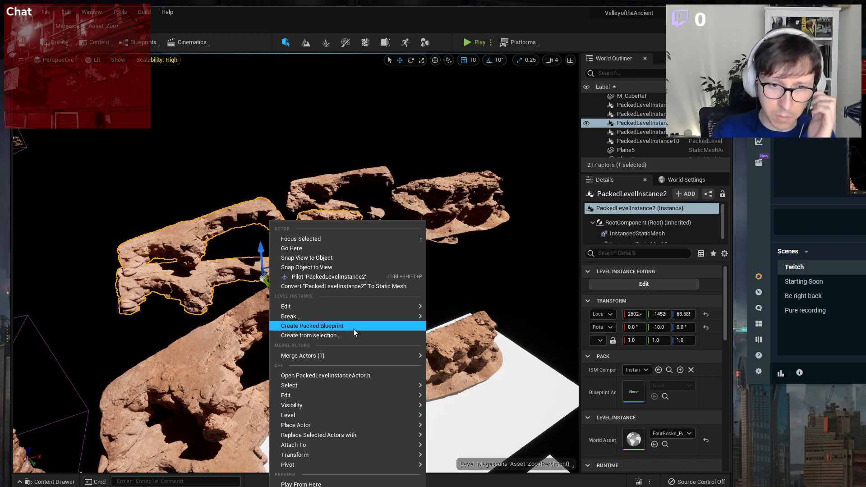
pyautogui.click(474, 212)
pyautogui.moveTo(524, 248); pyautogui.dragTo(338, 237, button='right')
pyautogui.click(270, 226)
pyautogui.rightClick(270, 226)
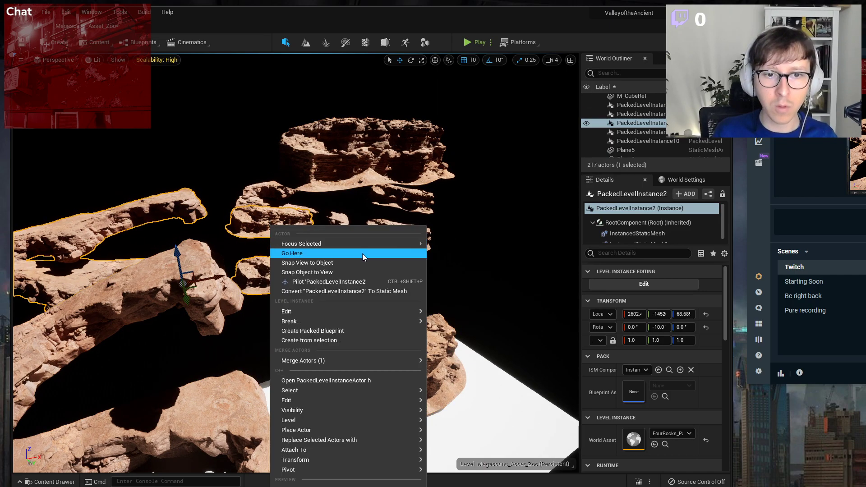
pyautogui.moveTo(380, 363)
pyautogui.click(490, 235)
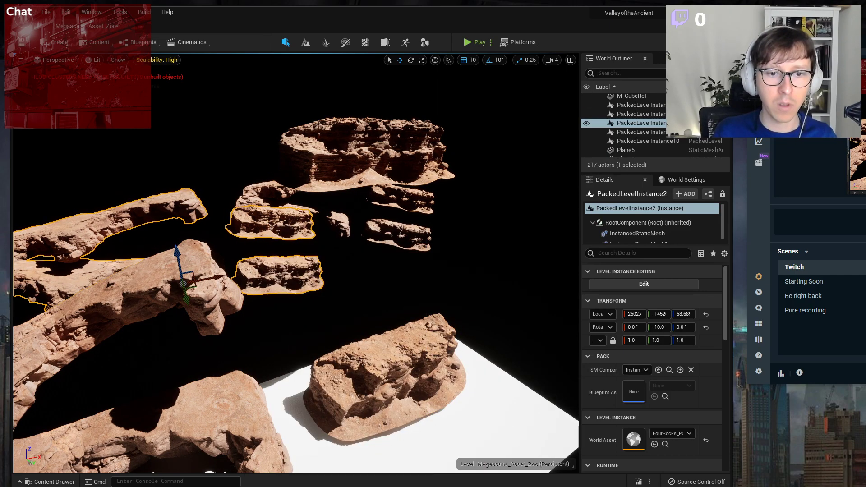
# Compare the edited original packed rock group with its two duplicates, selecting each instance in turn
pyautogui.moveTo(490, 234); pyautogui.dragTo(420, 253, button='right')
pyautogui.click(300, 243)
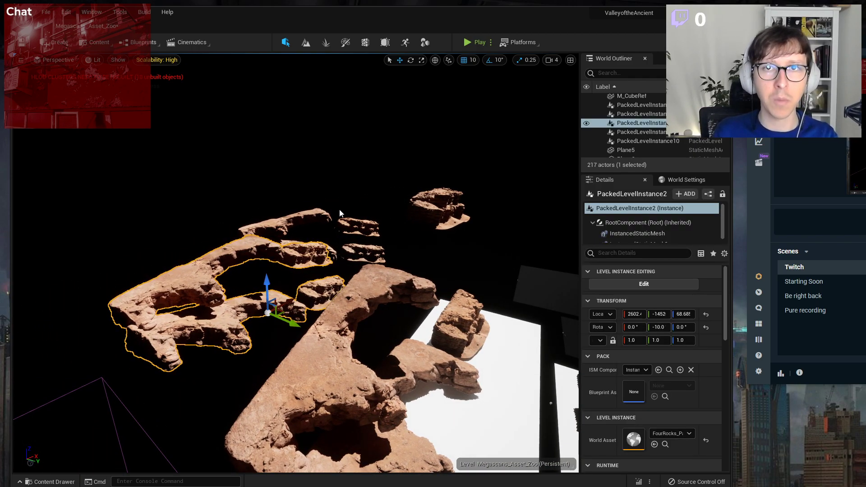
pyautogui.moveTo(343, 215); pyautogui.dragTo(336, 216, button='right')
pyautogui.moveTo(361, 304); pyautogui.dragTo(275, 293, button='right')
pyautogui.click(360, 305)
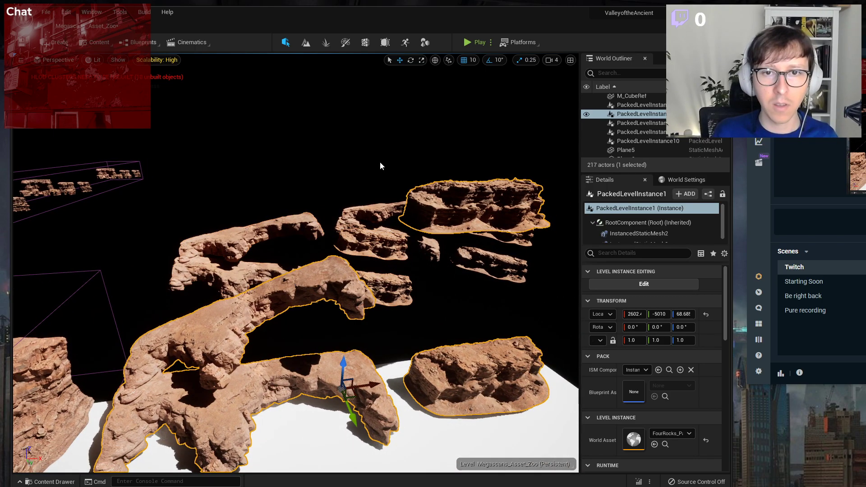
pyautogui.click(640, 133)
pyautogui.click(633, 124)
# Open the original packed rock group for editing again and discard the editing session
pyautogui.click(632, 115)
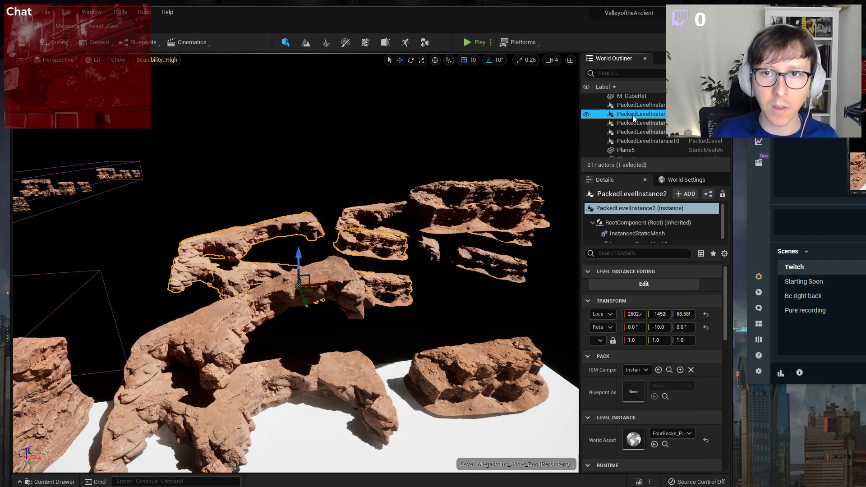
pyautogui.moveTo(361, 418); pyautogui.dragTo(431, 429, button='right')
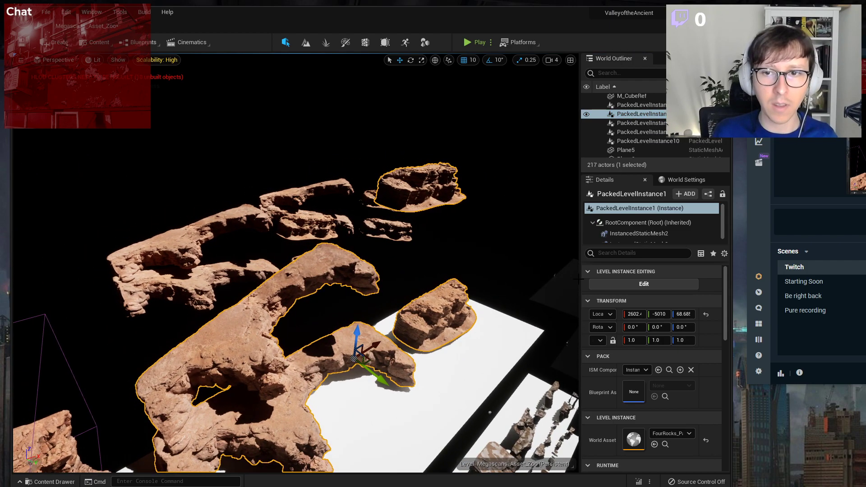
pyautogui.click(600, 284)
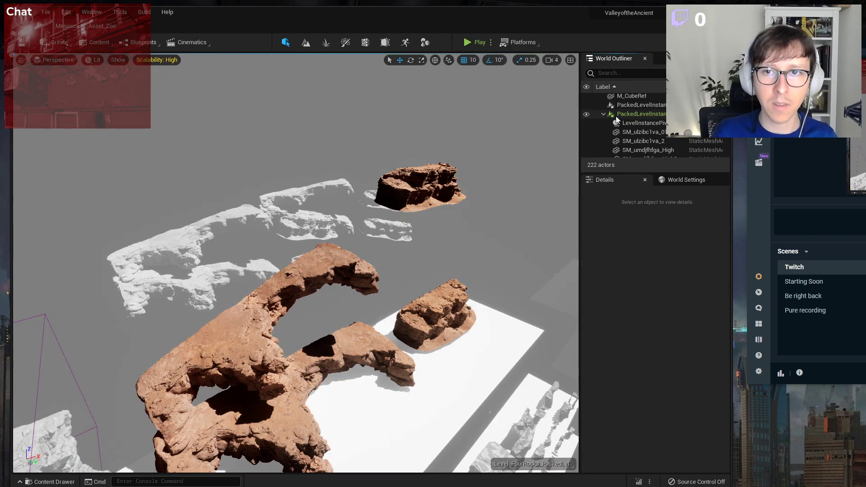
pyautogui.rightClick(616, 116)
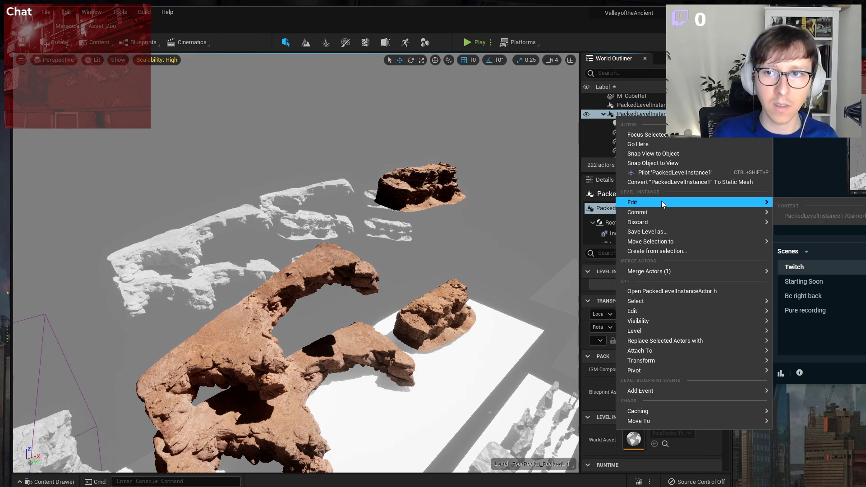
pyautogui.click(797, 235)
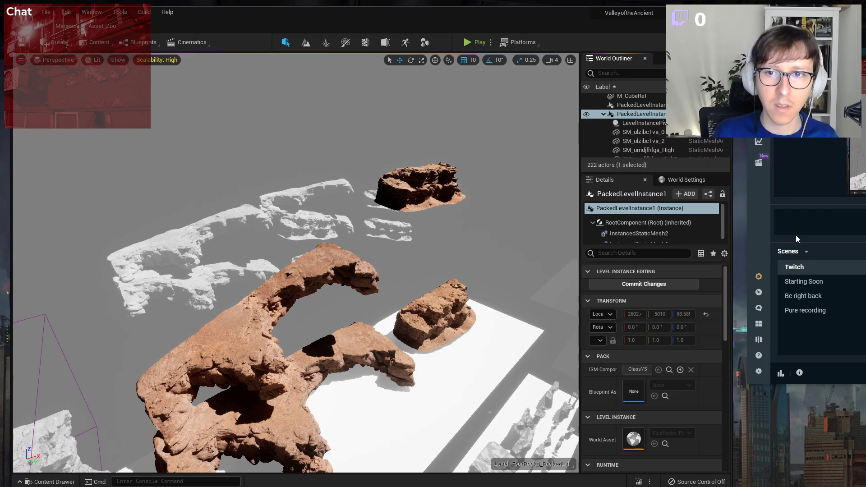